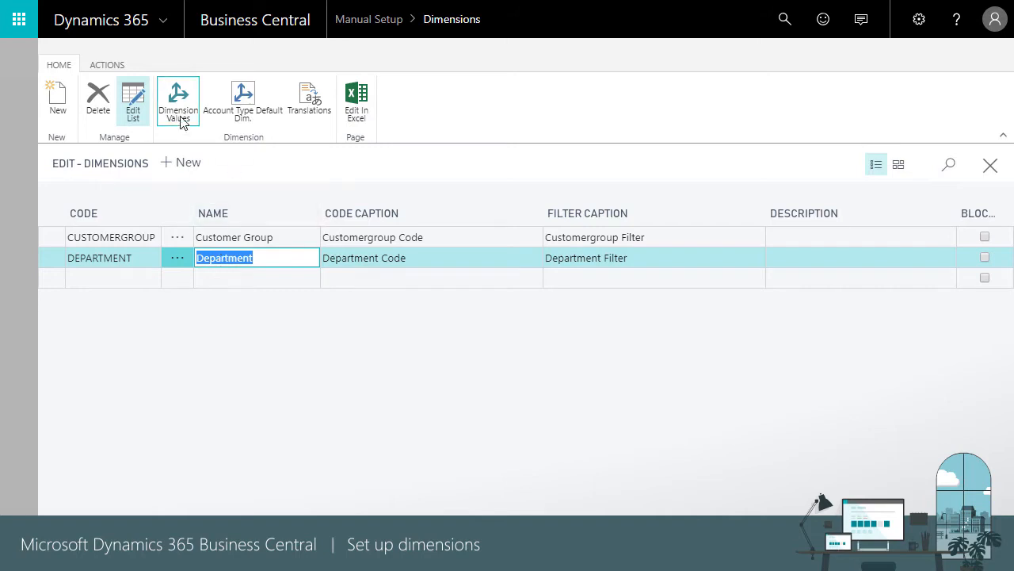
Examine the Department dimension's values and the available dimension value types, then return to the manual setup list.
click(179, 116)
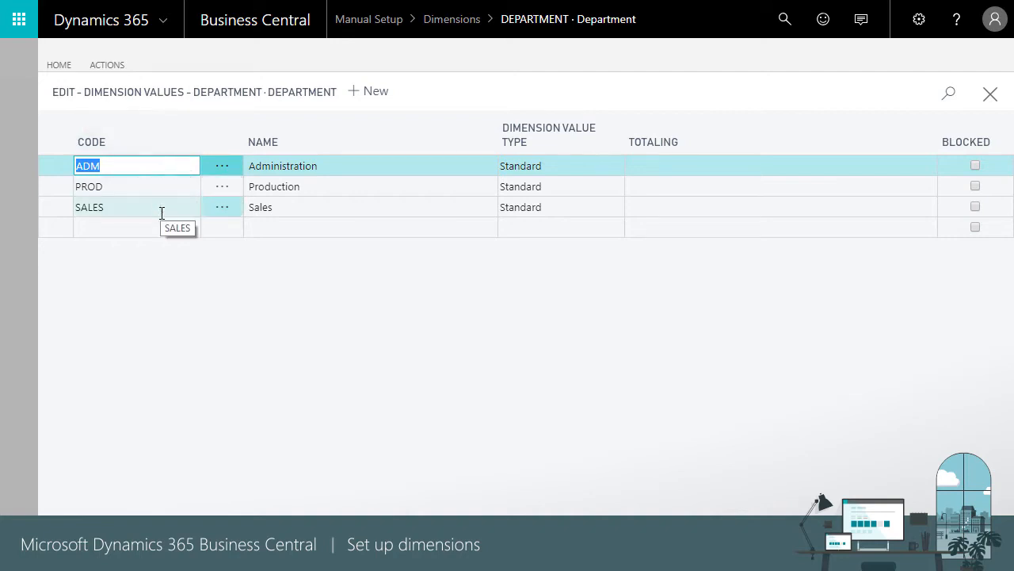
click(619, 168)
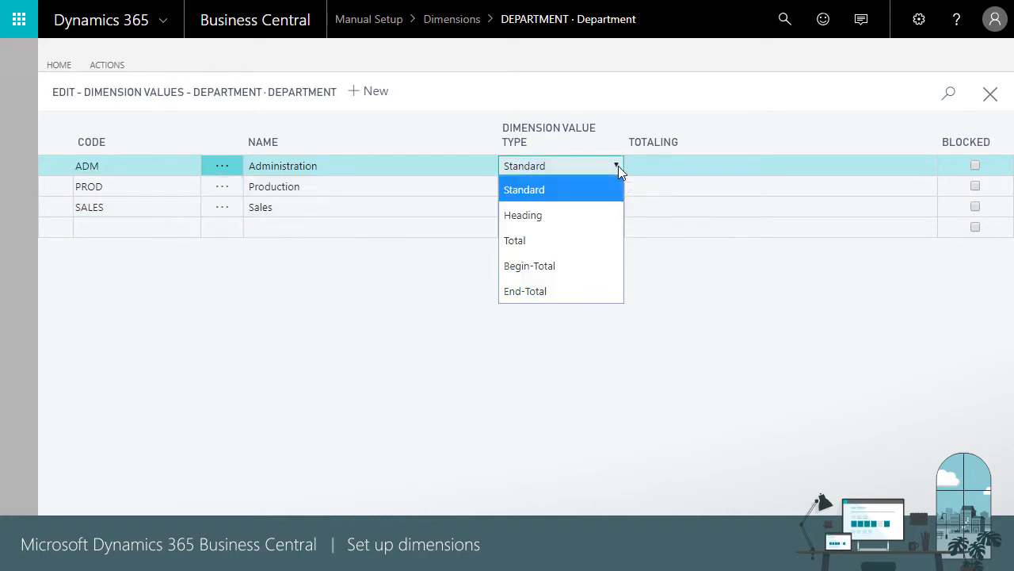
click(784, 109)
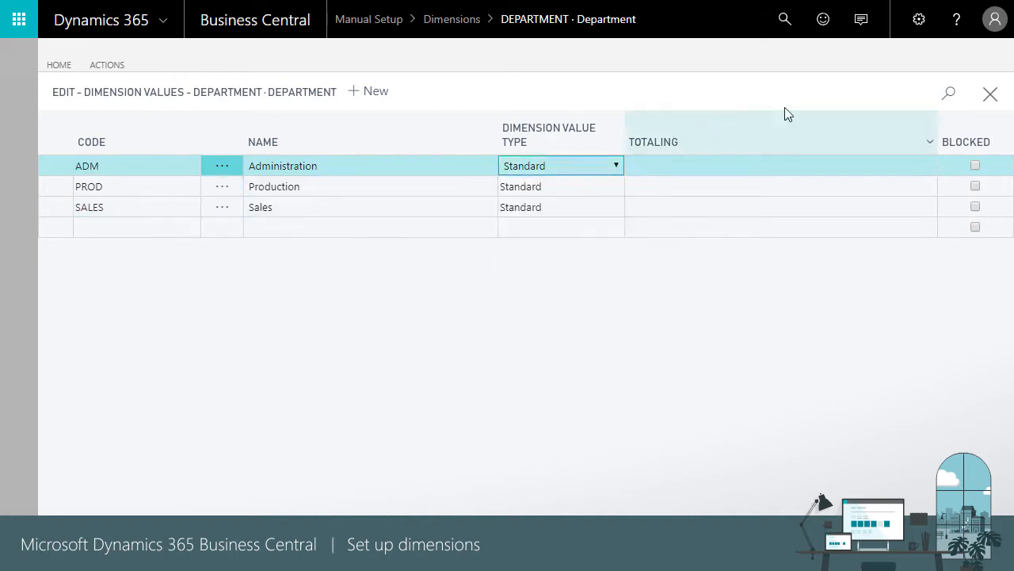
click(990, 98)
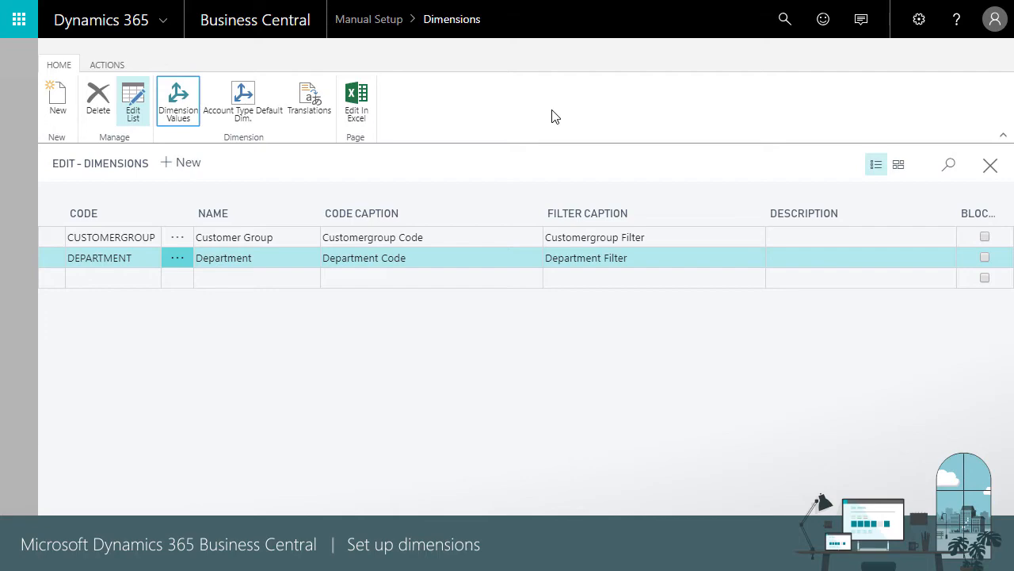
click(991, 168)
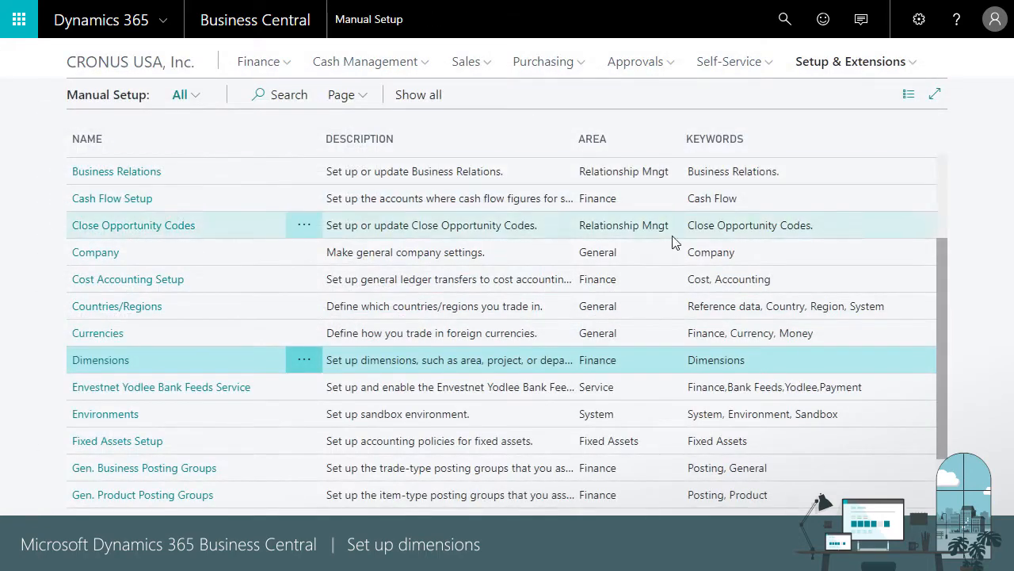
Review the global dimension codes through General Ledger Setup's Change Global Dimensions, then return to the company home page.
scroll(156, 428, down, 1)
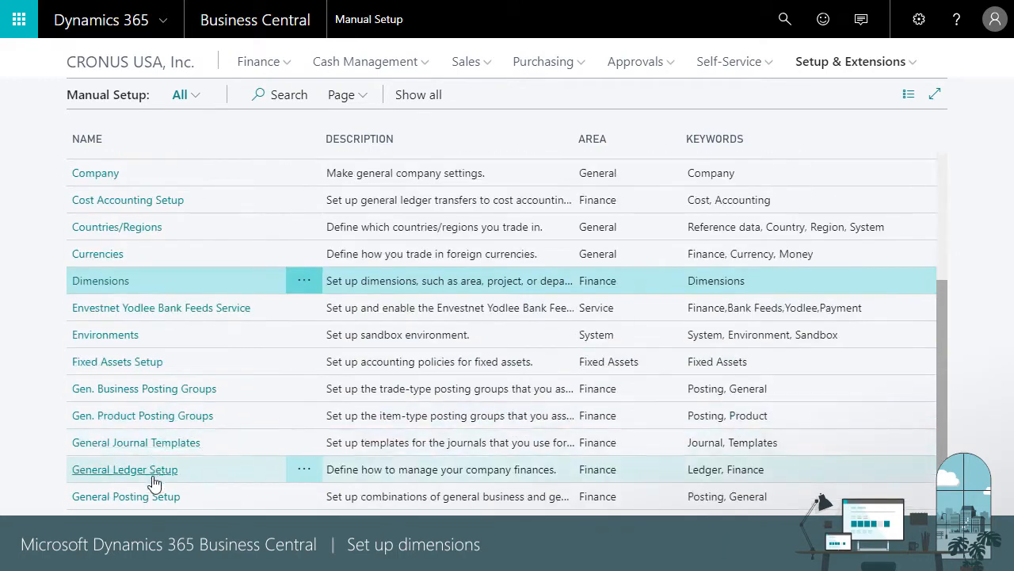
click(154, 479)
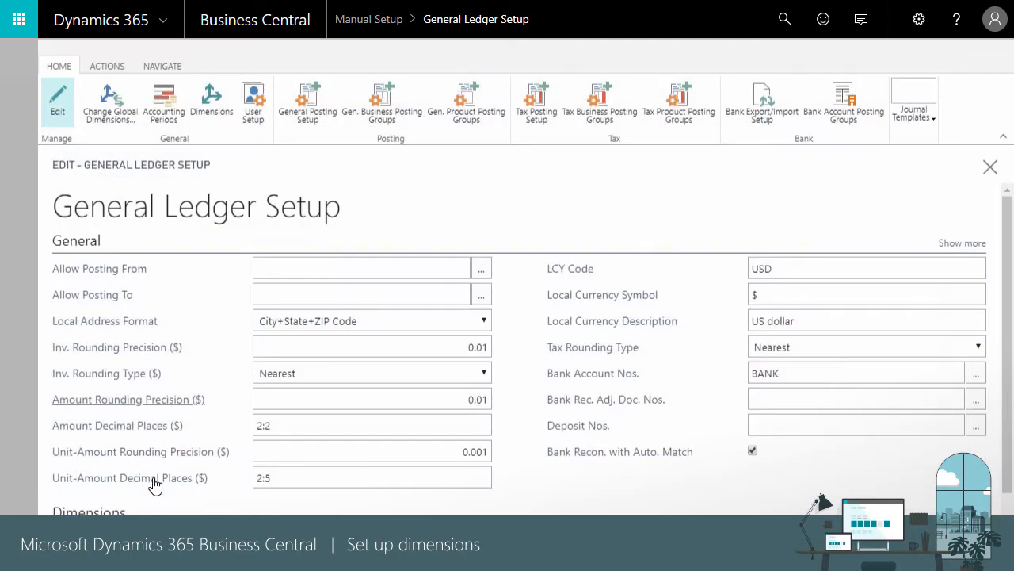
click(120, 107)
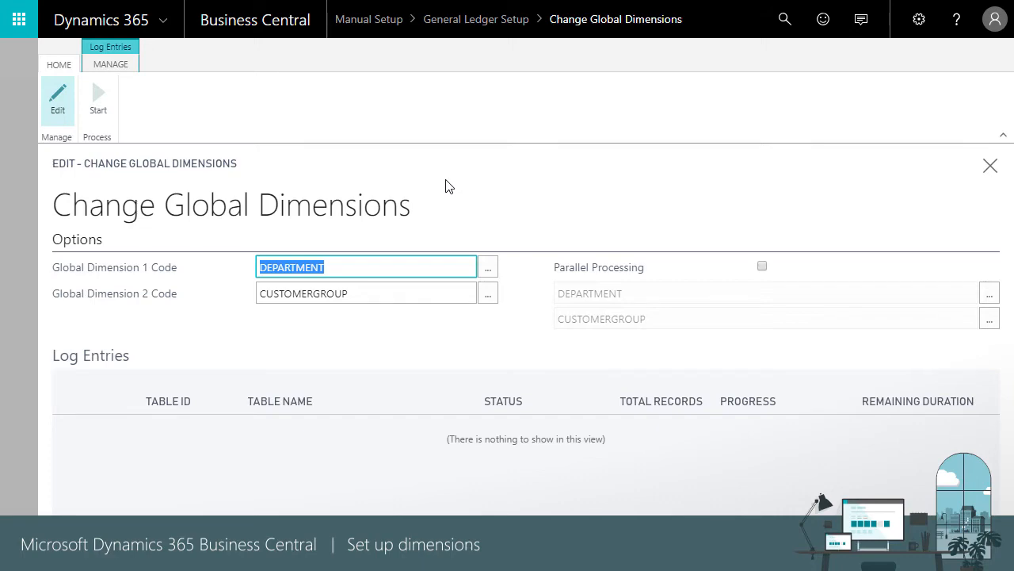
click(987, 168)
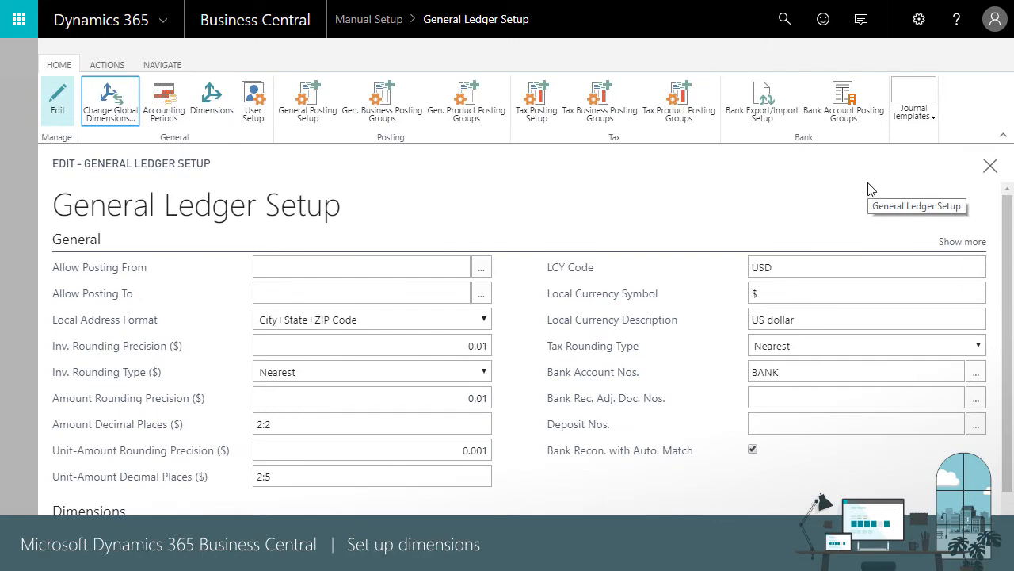
click(990, 165)
click(170, 67)
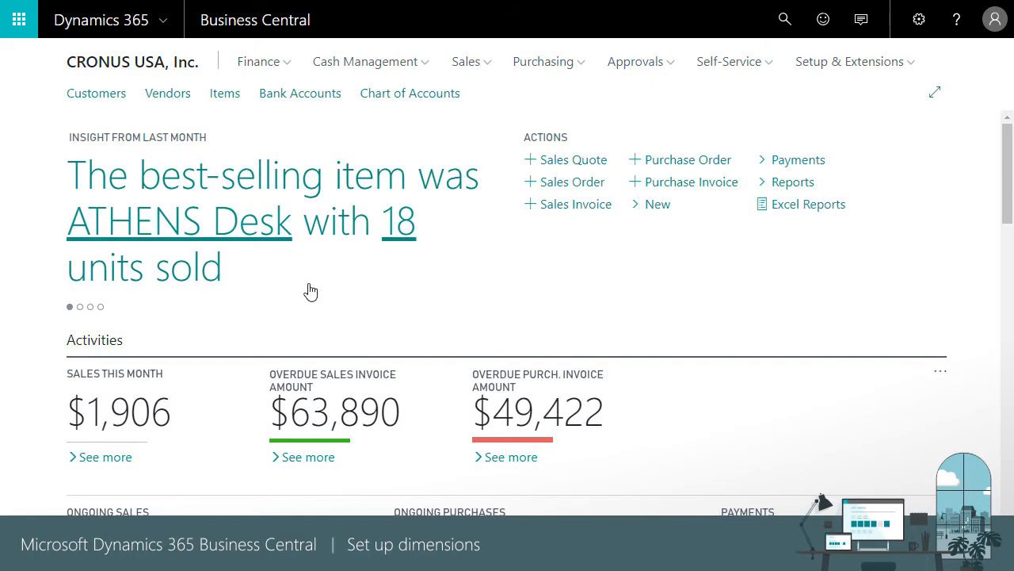
Inspect the default dimensions and value posting options of the School of Fine Art customer, then return to its card.
click(109, 97)
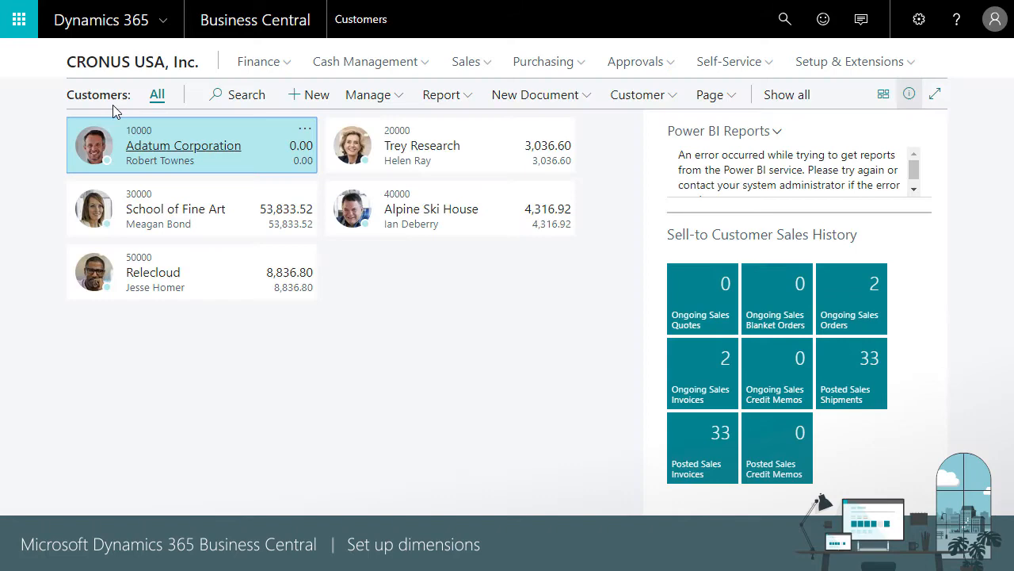
click(179, 211)
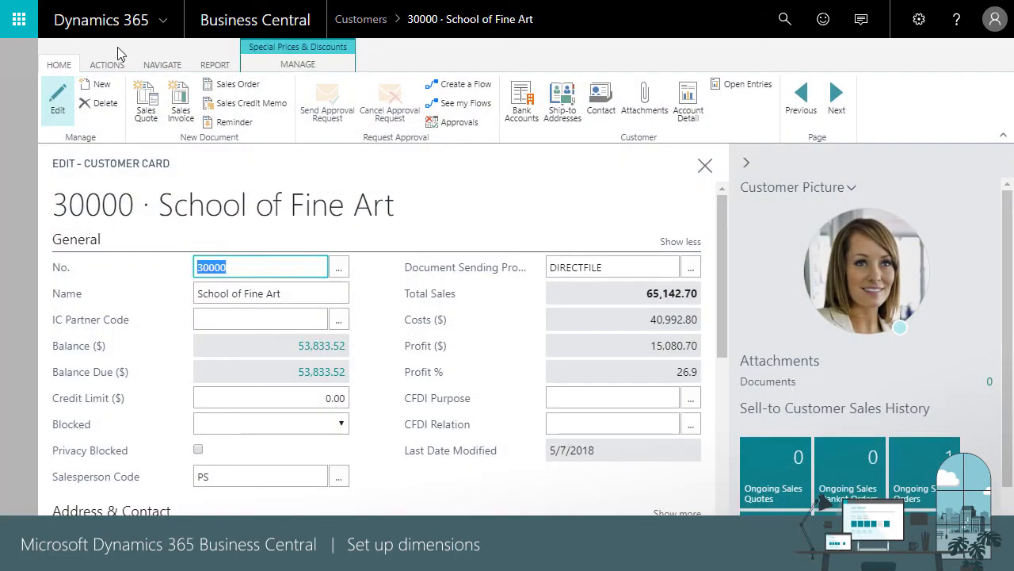
click(156, 67)
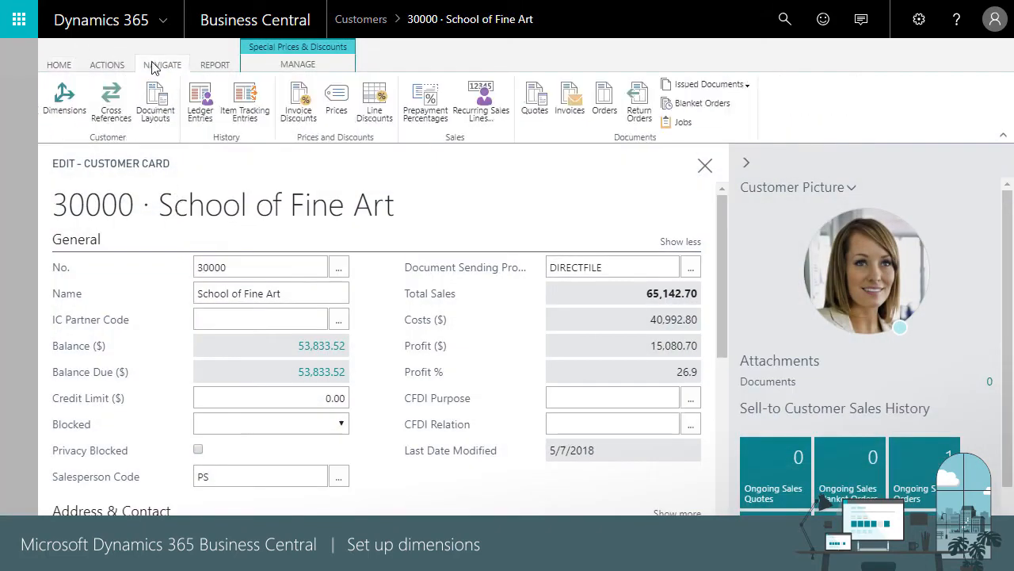
click(65, 99)
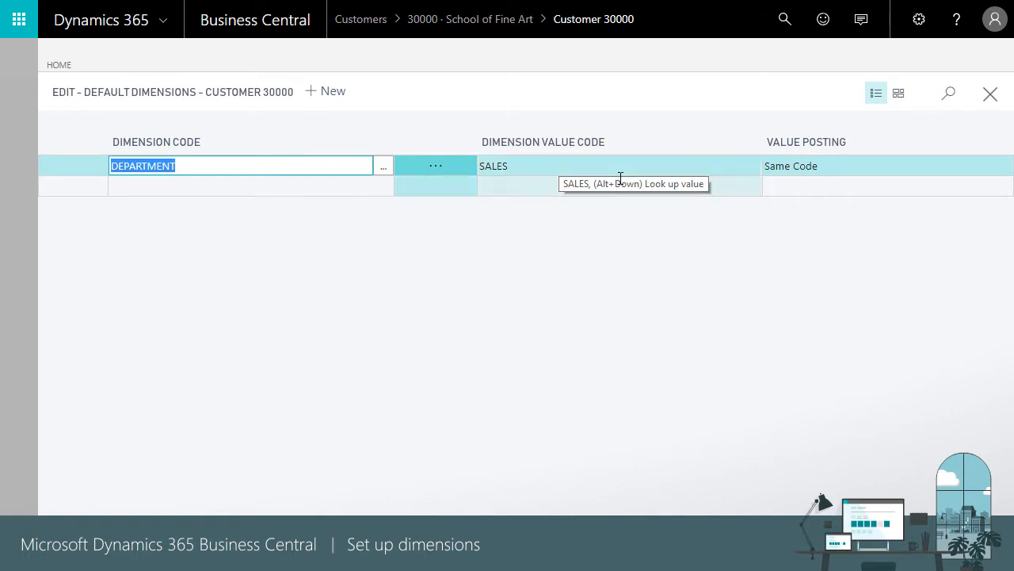
click(858, 166)
click(817, 242)
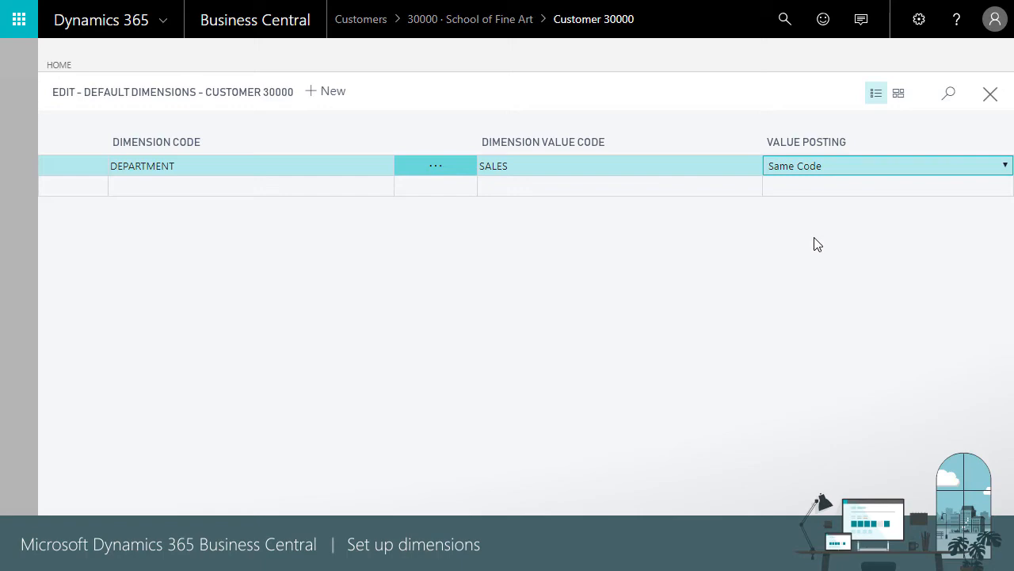
click(992, 102)
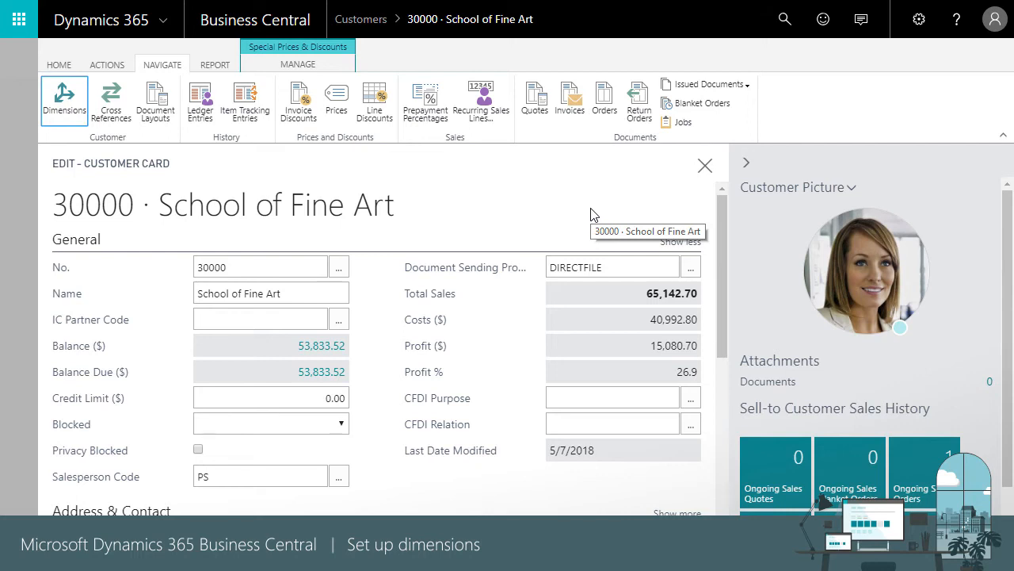
Find Default Dimension Priorities by searching for "default", check the Customer, Salesperson/Purchaser and Item priorities, and return to the customer list.
click(783, 23)
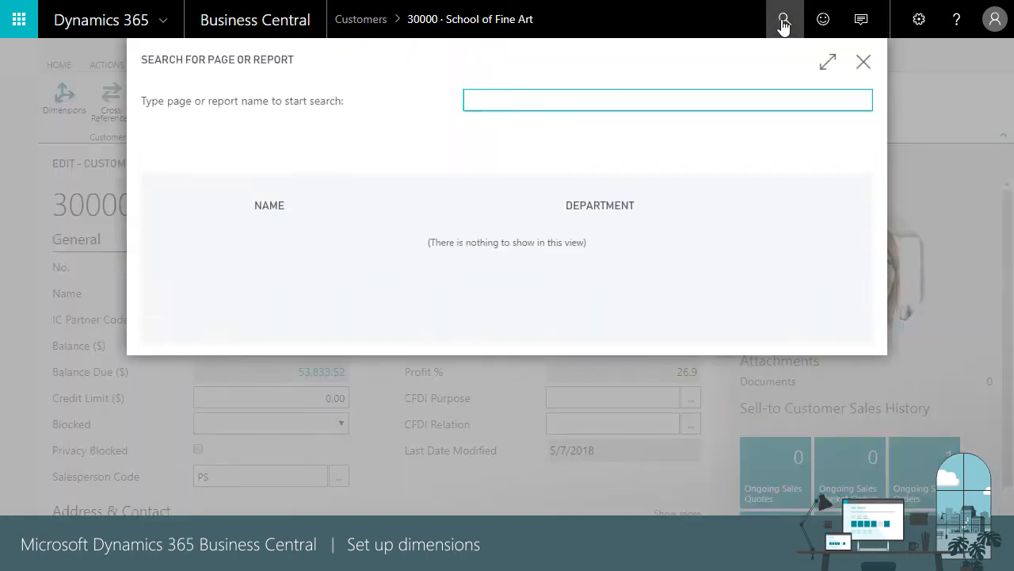
text(defaul)
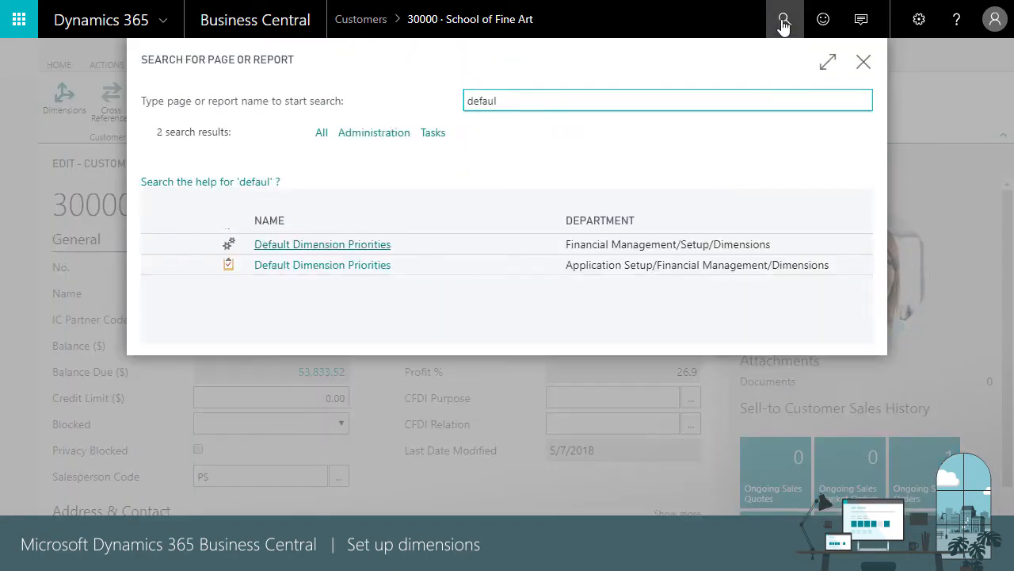
text(t)
click(358, 249)
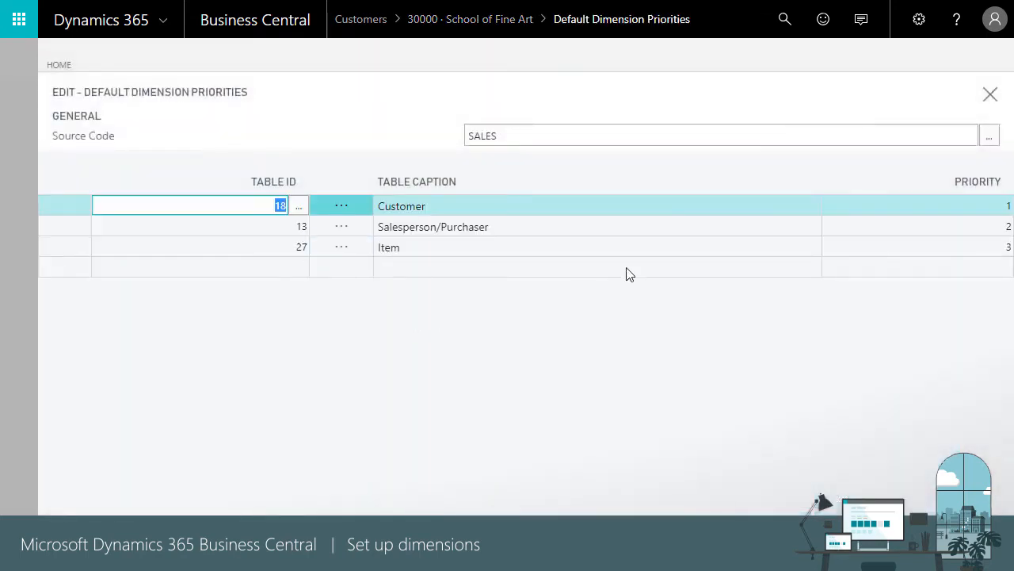
click(921, 209)
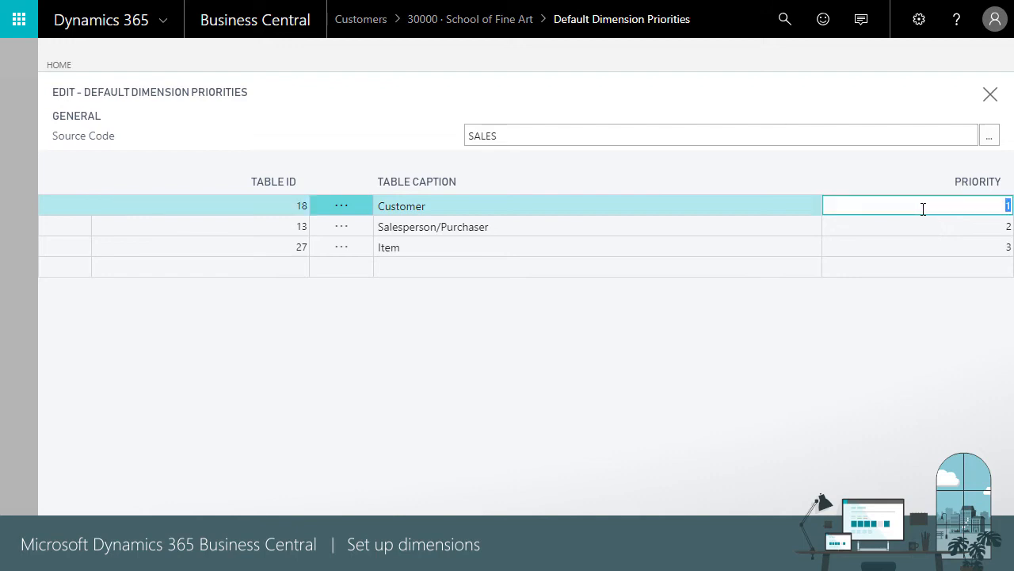
click(919, 228)
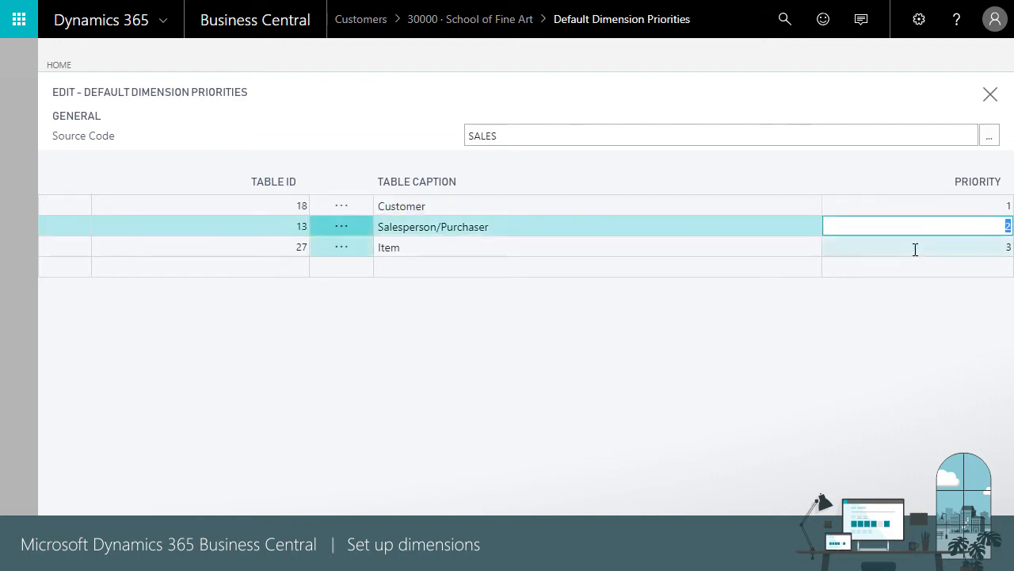
click(915, 249)
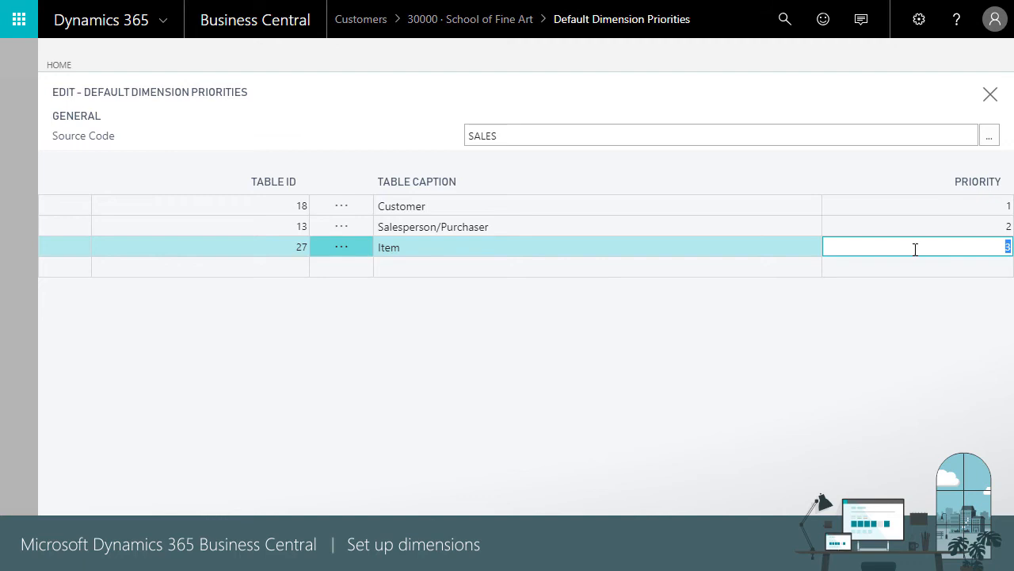
click(989, 99)
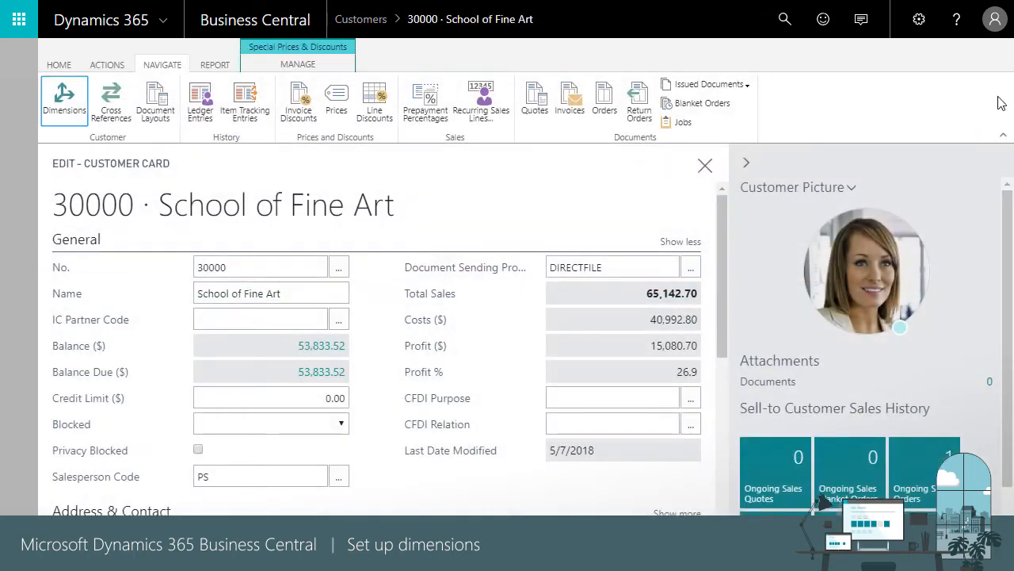
click(705, 165)
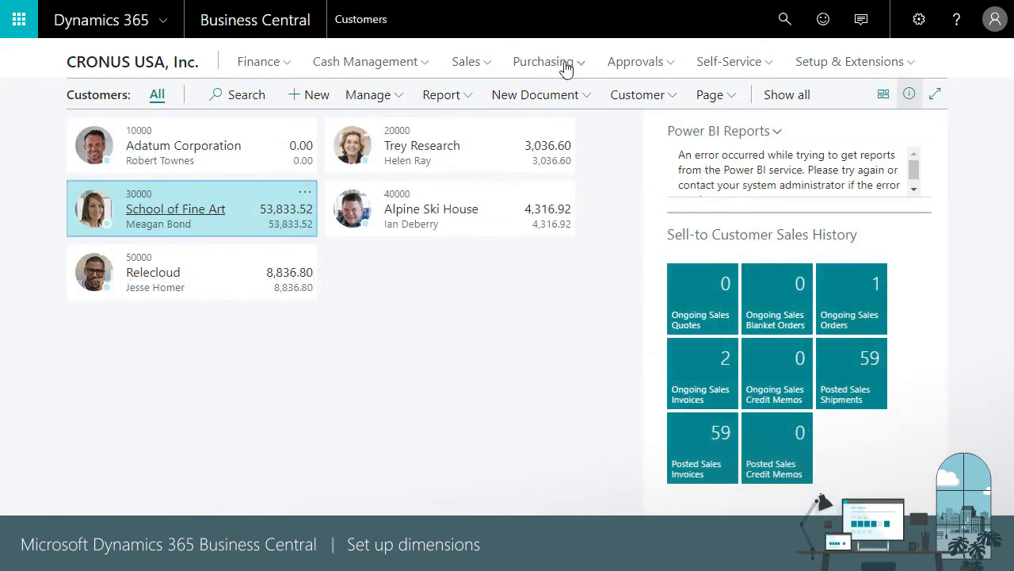
On School of Fine Art's sales invoice with posting date 4/5/2018, set the DEPARTMENT dimension value to ADM and update the lines.
click(481, 69)
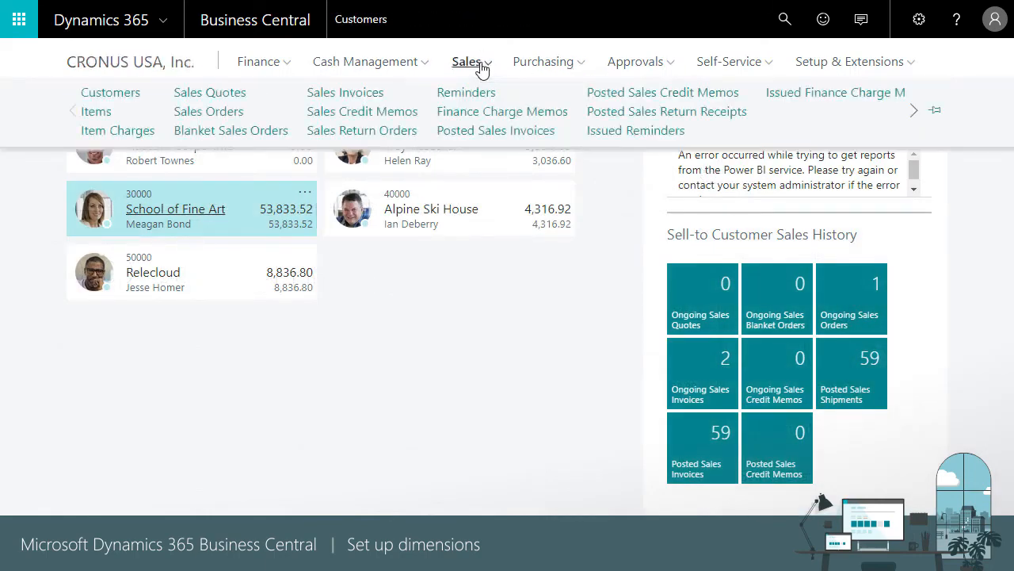
click(368, 94)
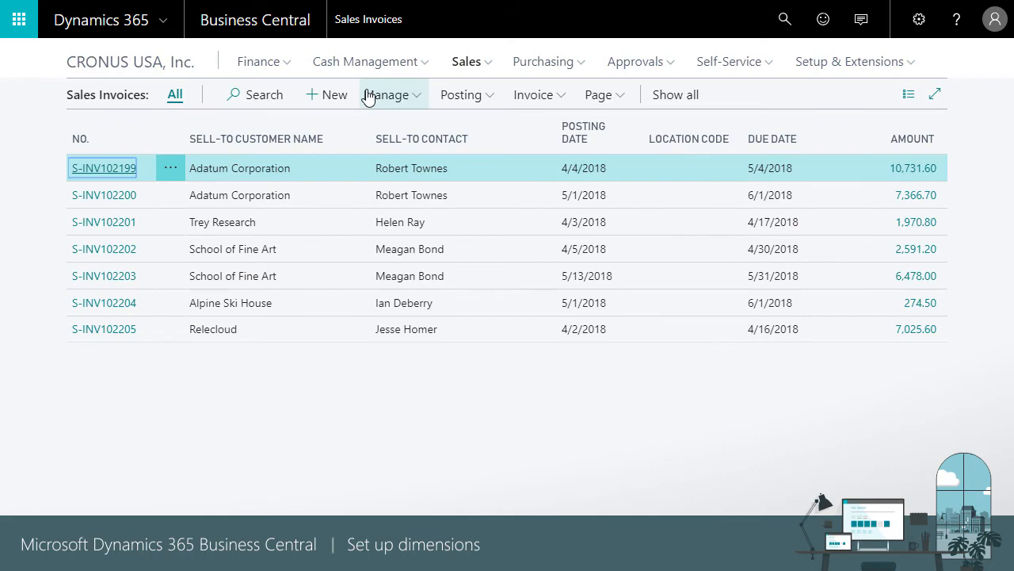
click(104, 249)
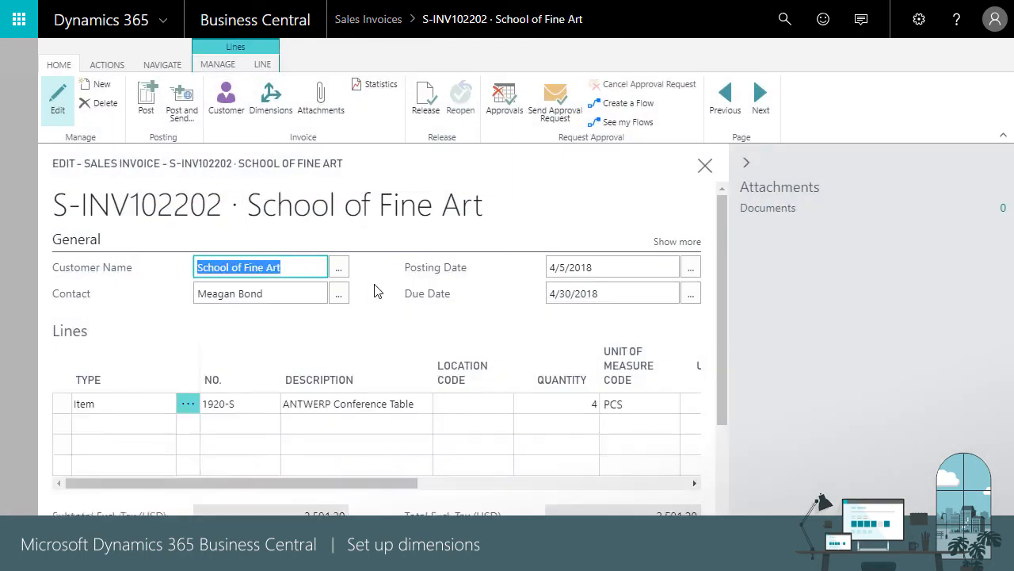
click(375, 285)
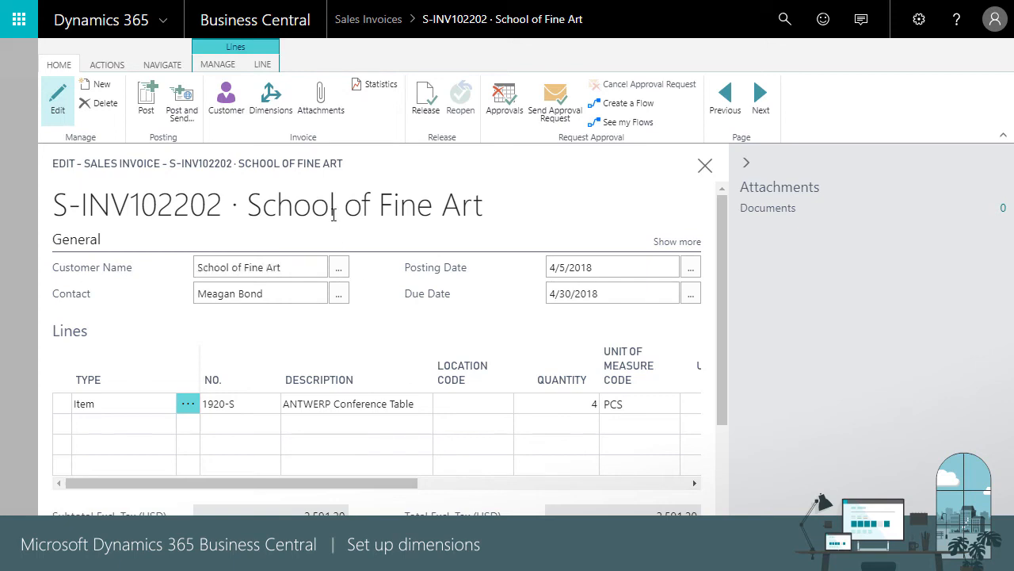
click(271, 106)
click(555, 182)
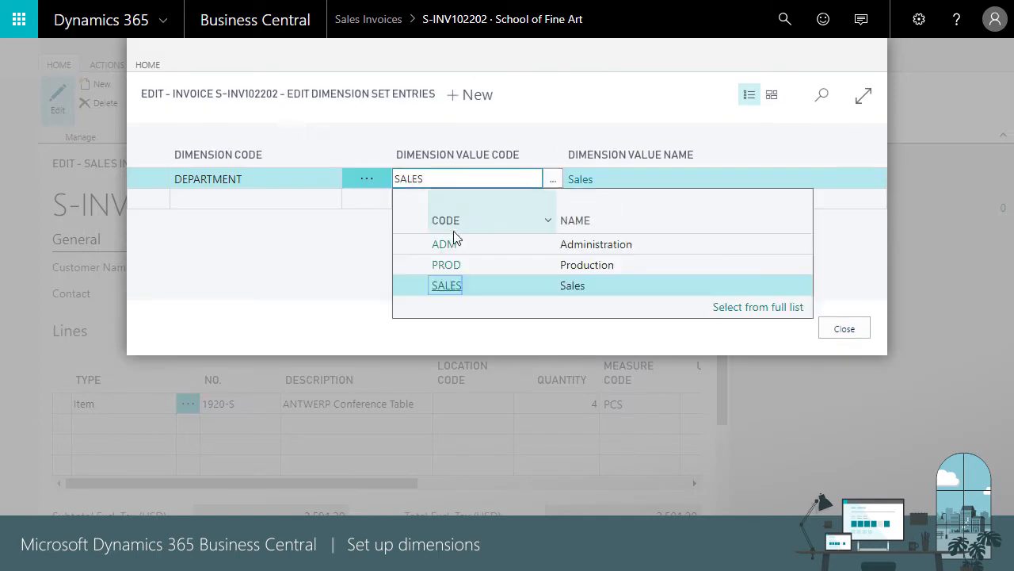
click(453, 244)
click(844, 329)
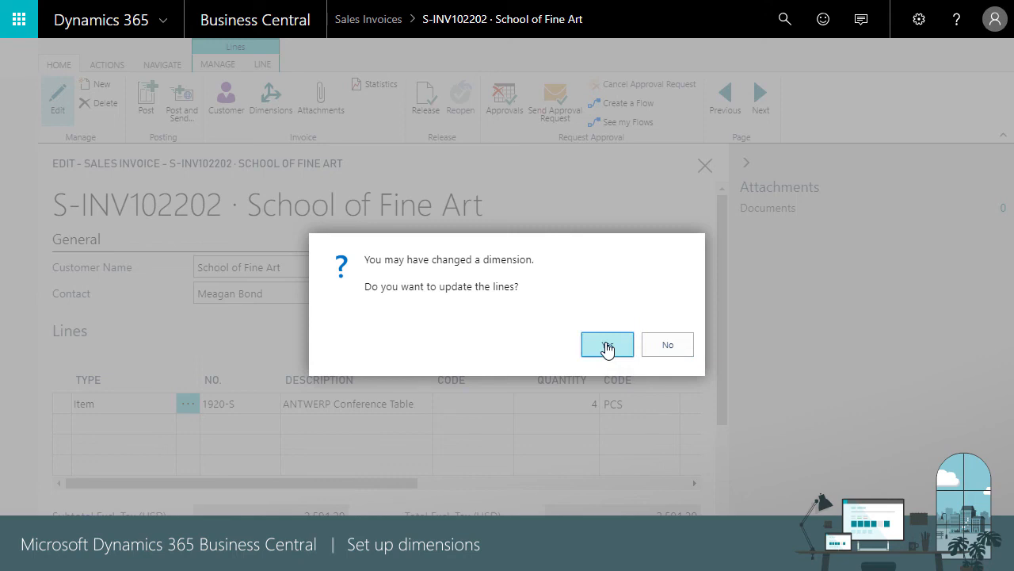
click(608, 346)
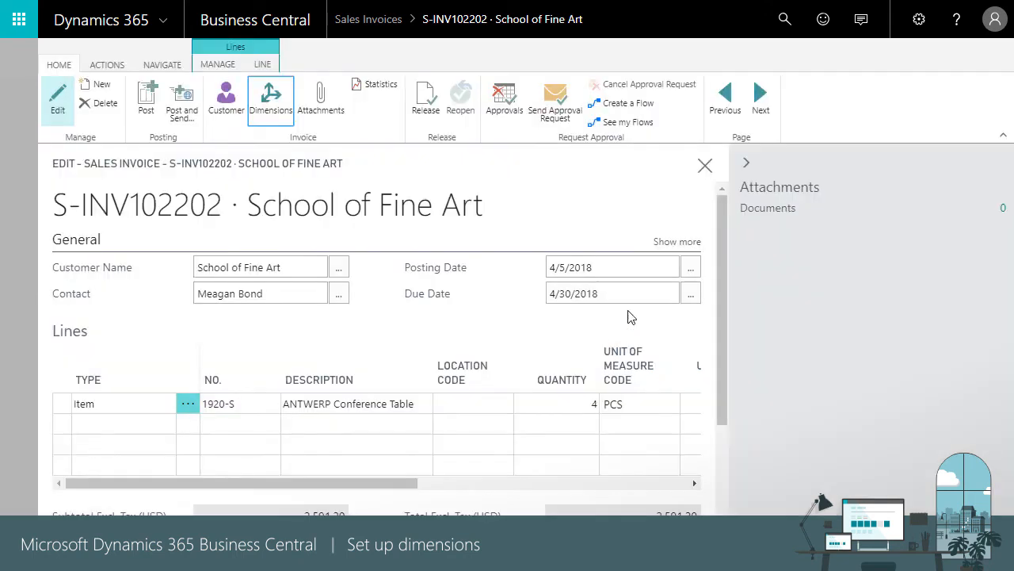
Close the sales invoice without posting it and return to the company home page.
click(704, 169)
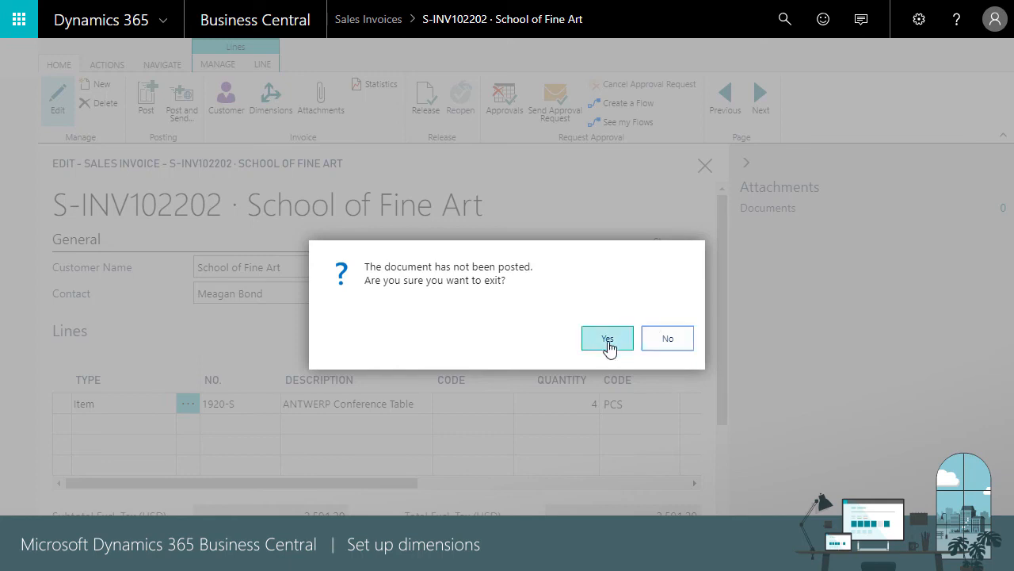
click(660, 341)
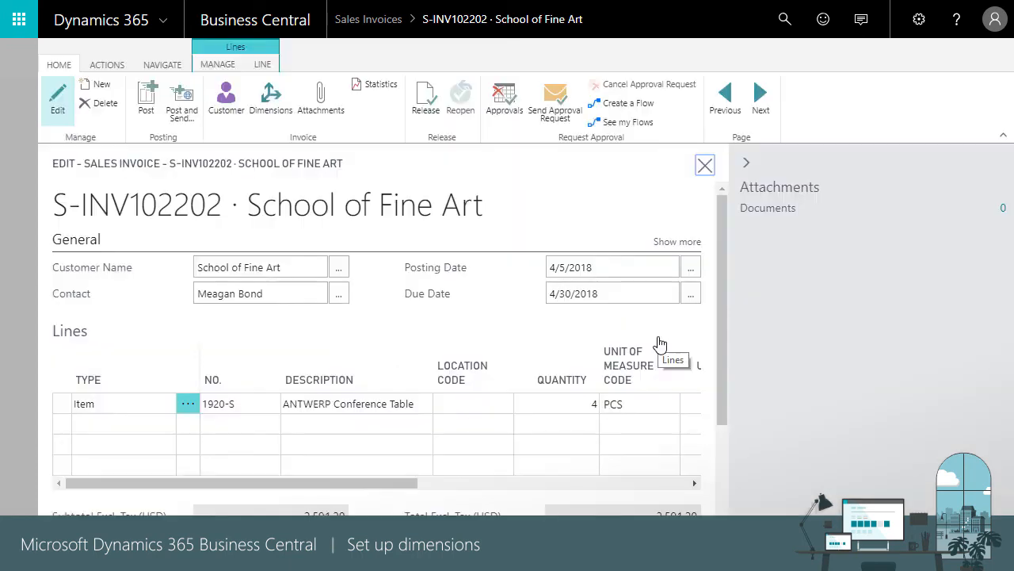
click(704, 165)
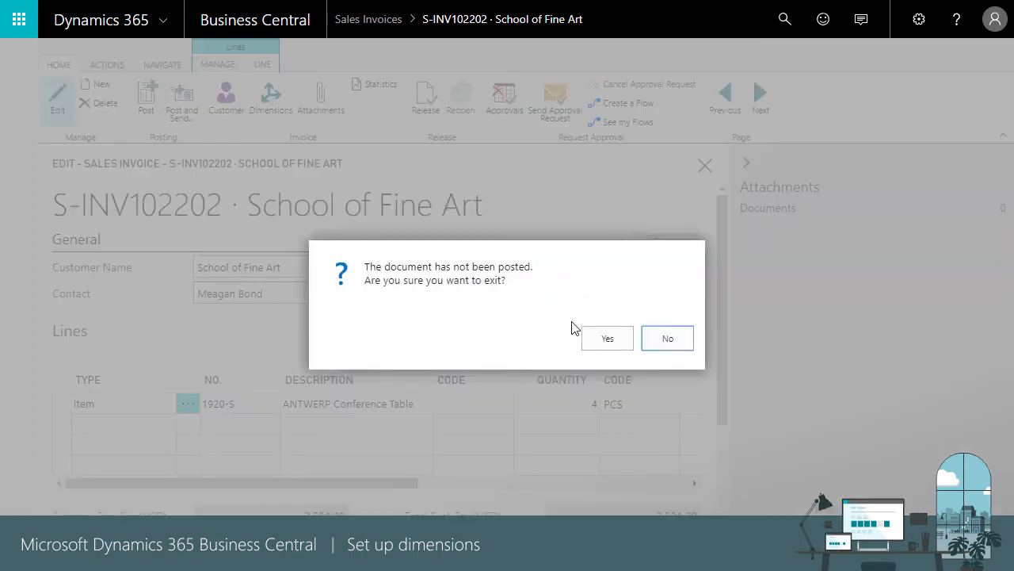
click(607, 339)
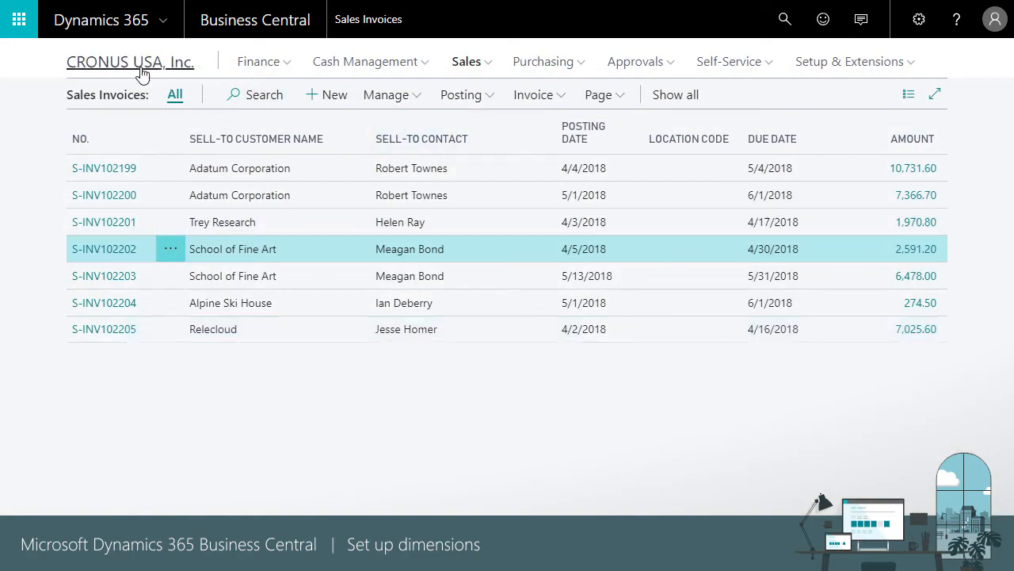
click(142, 75)
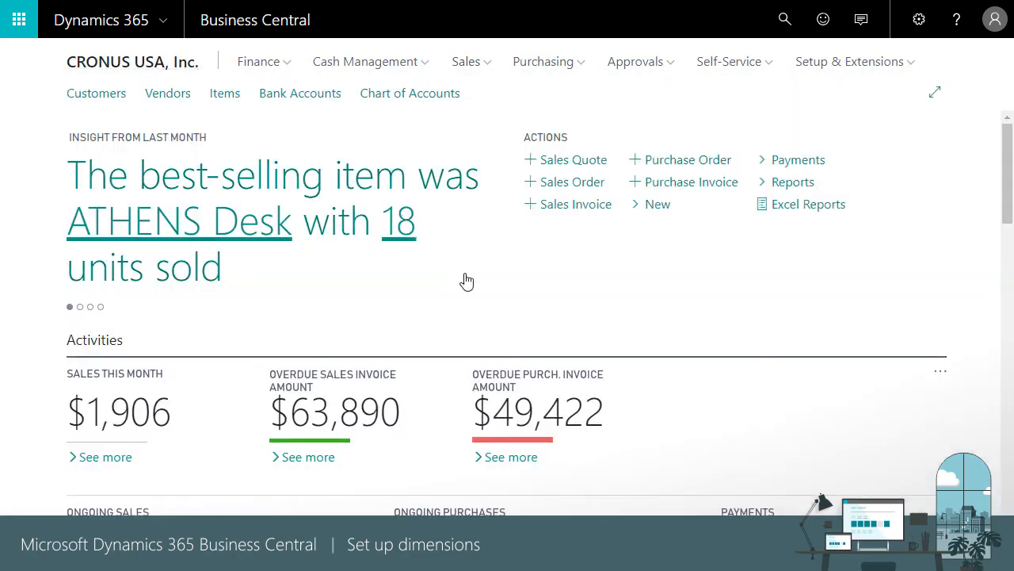